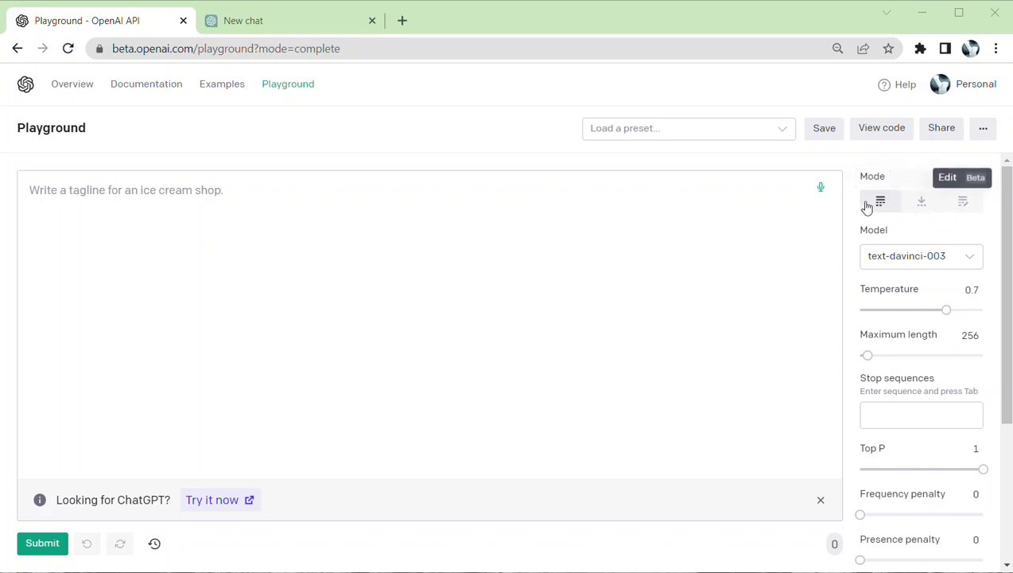
Step: View the playground's Insert and Edit modes, and return to Complete mode
click(919, 205)
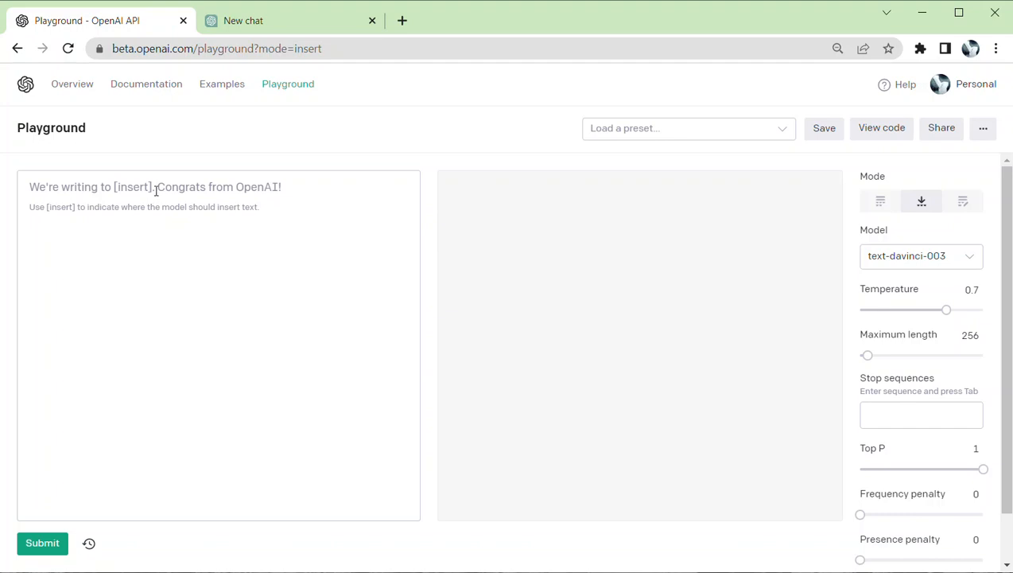
click(962, 201)
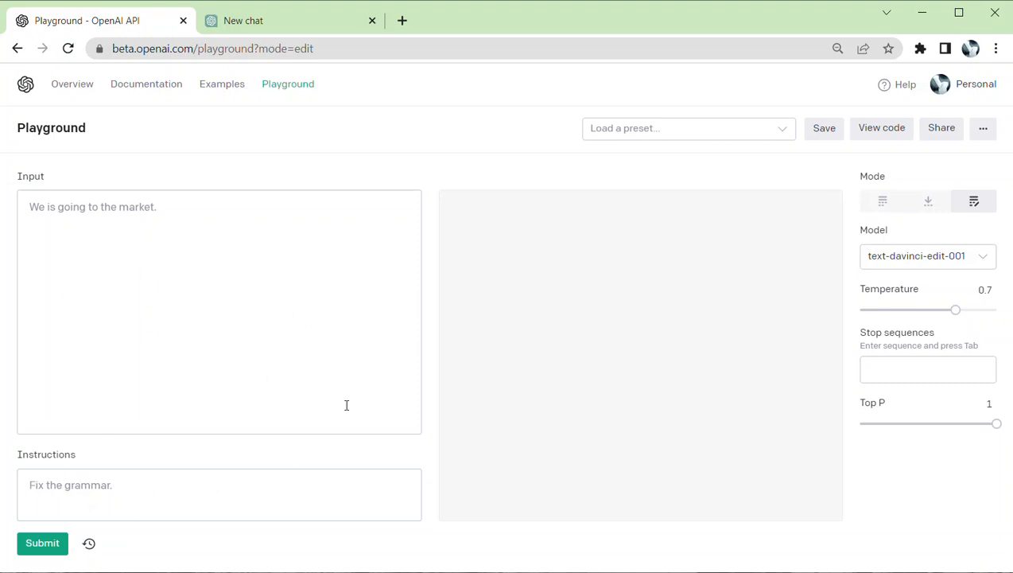
click(881, 201)
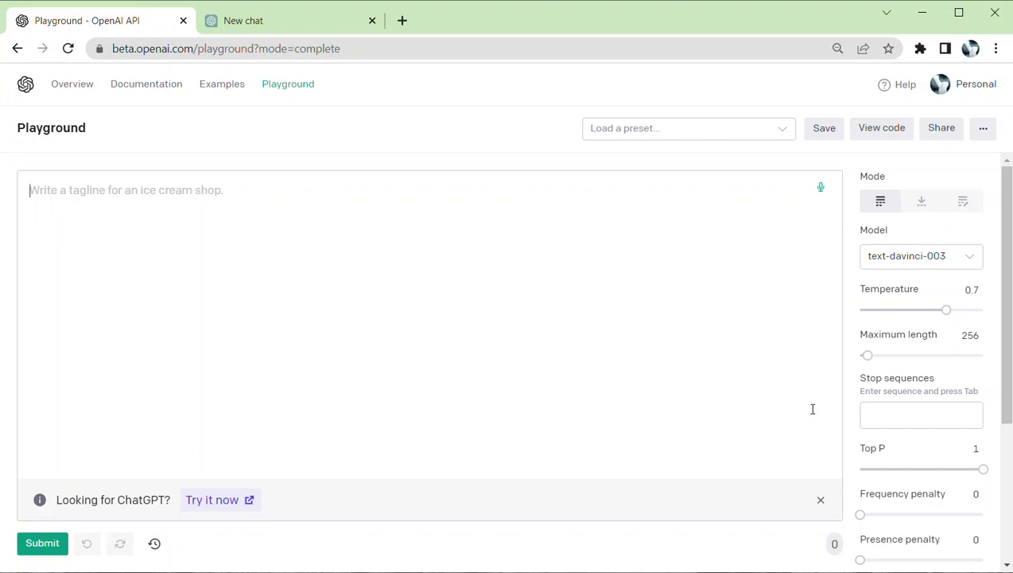
Step: Review the available GPT-3 and Codex models and their descriptions, keeping text-davinci-003 selected
click(915, 258)
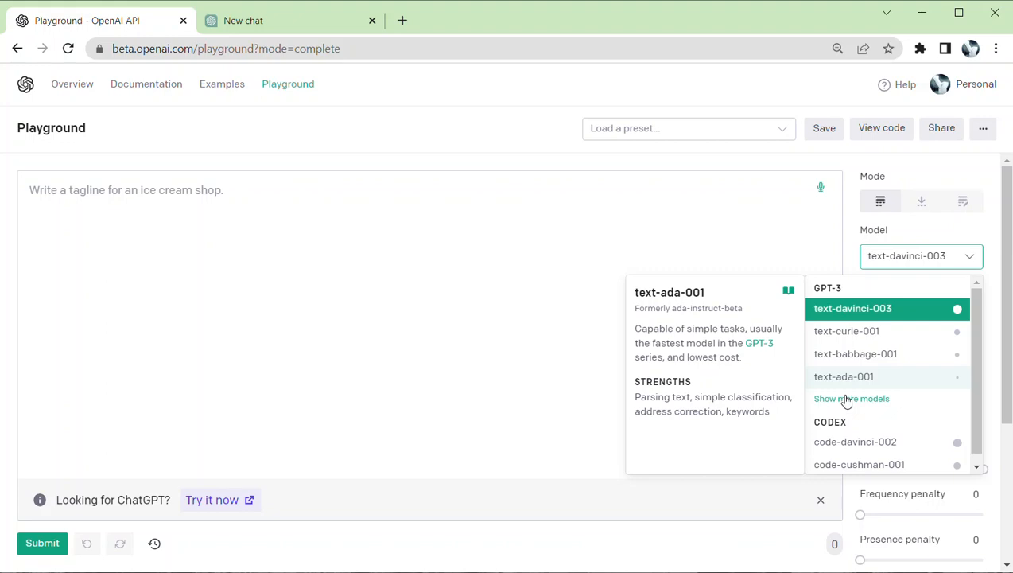
scroll(868, 438, down, 1)
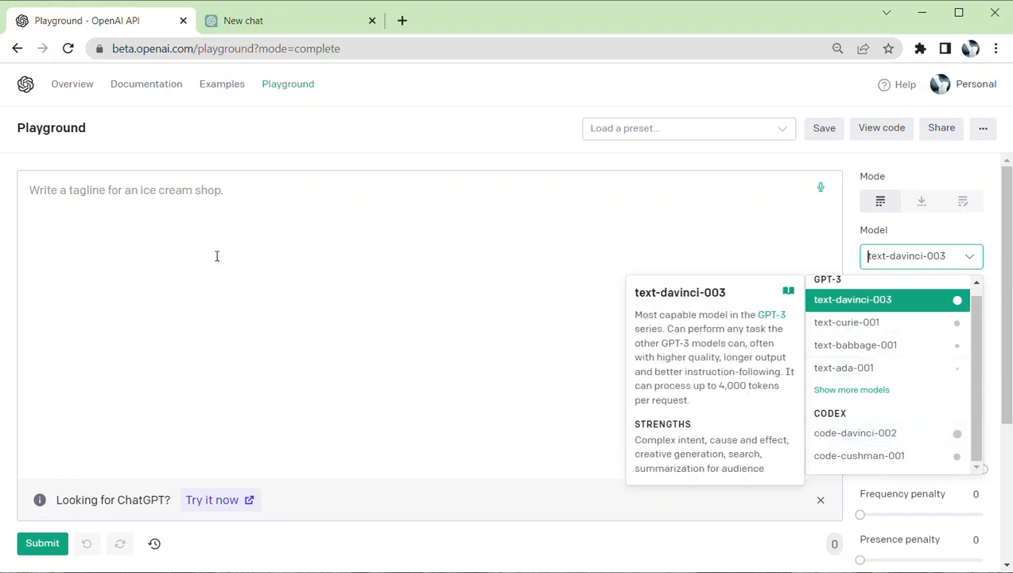
click(334, 272)
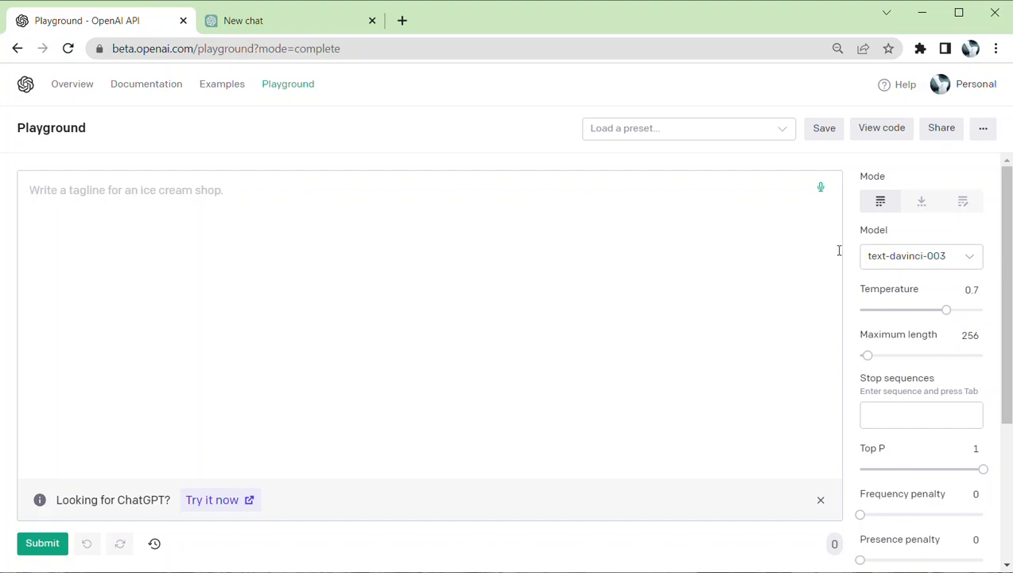
click(936, 257)
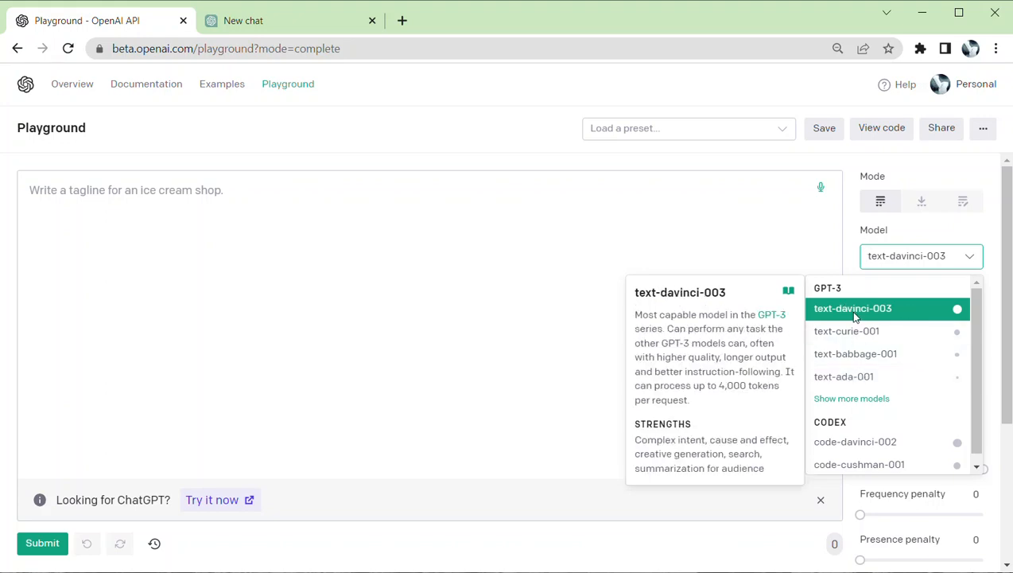
click(727, 221)
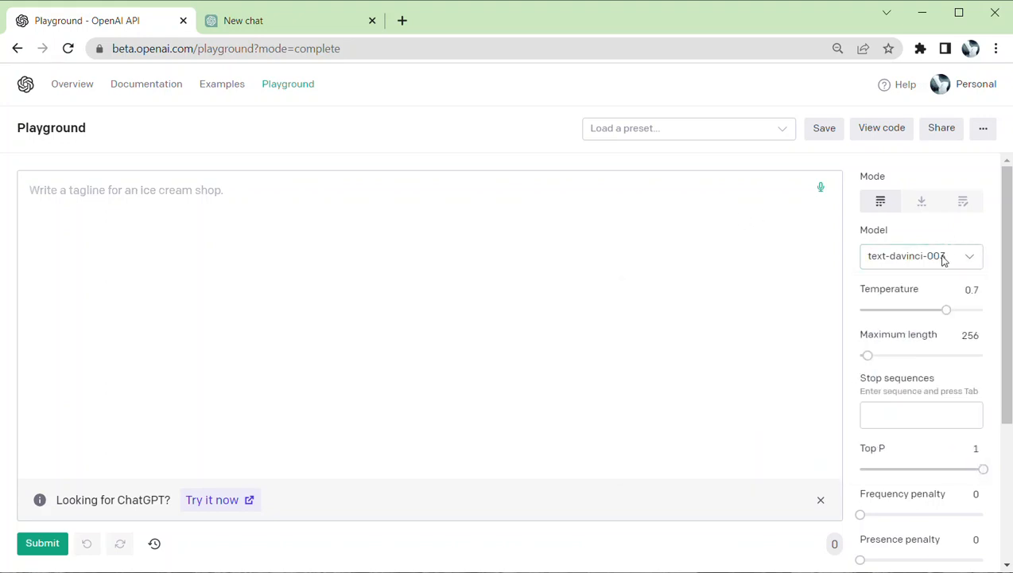
Step: Set the temperature to 0.8 and the maximum length to 1001
mouse_move(867, 284)
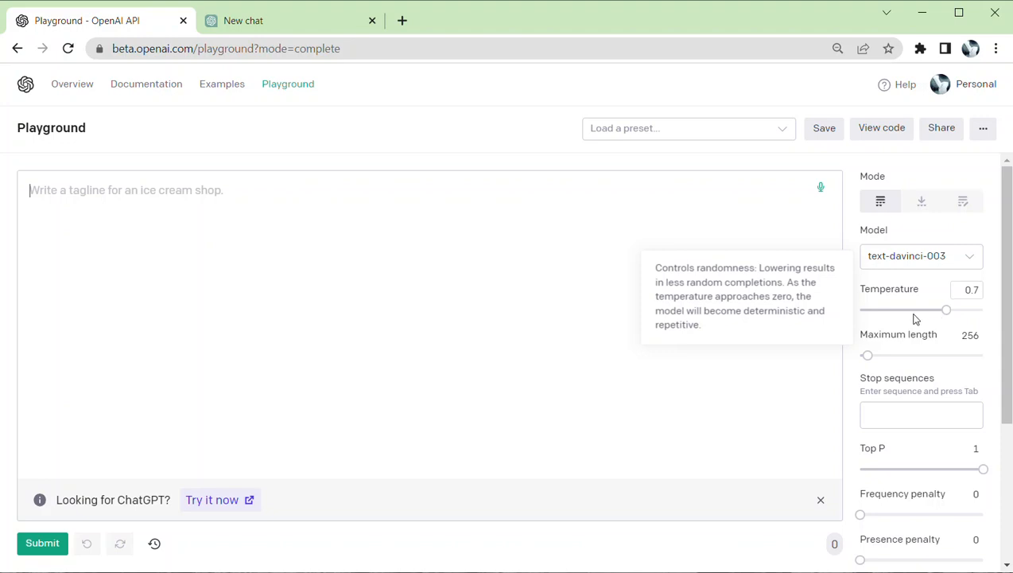
double_click(973, 291)
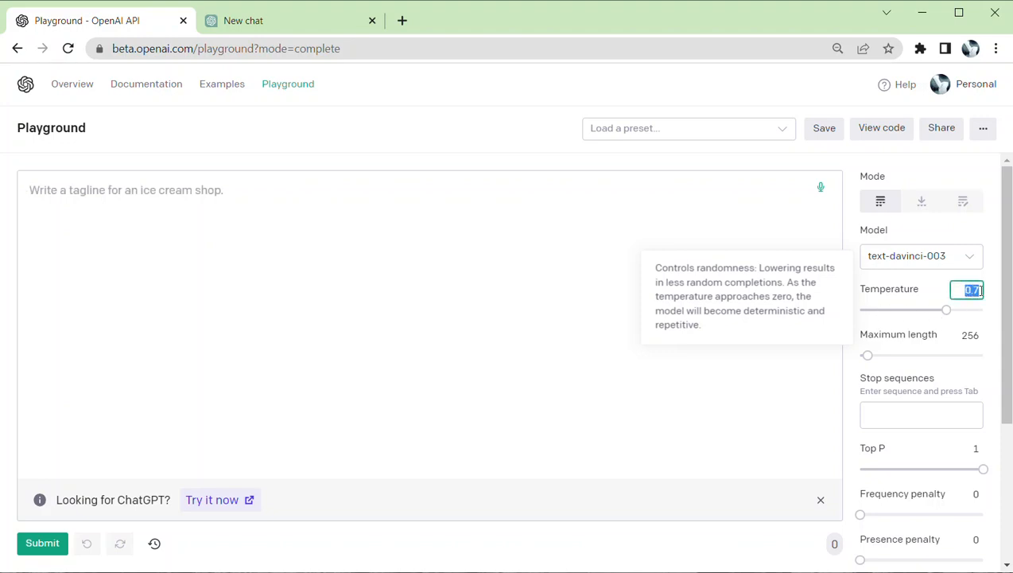
text(0.8)
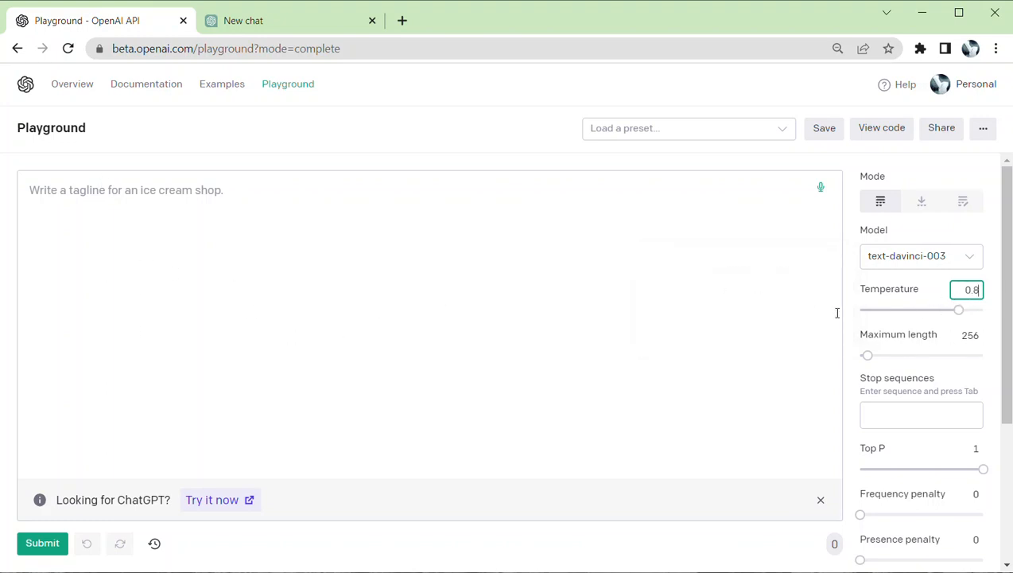
drag(867, 356, 912, 355)
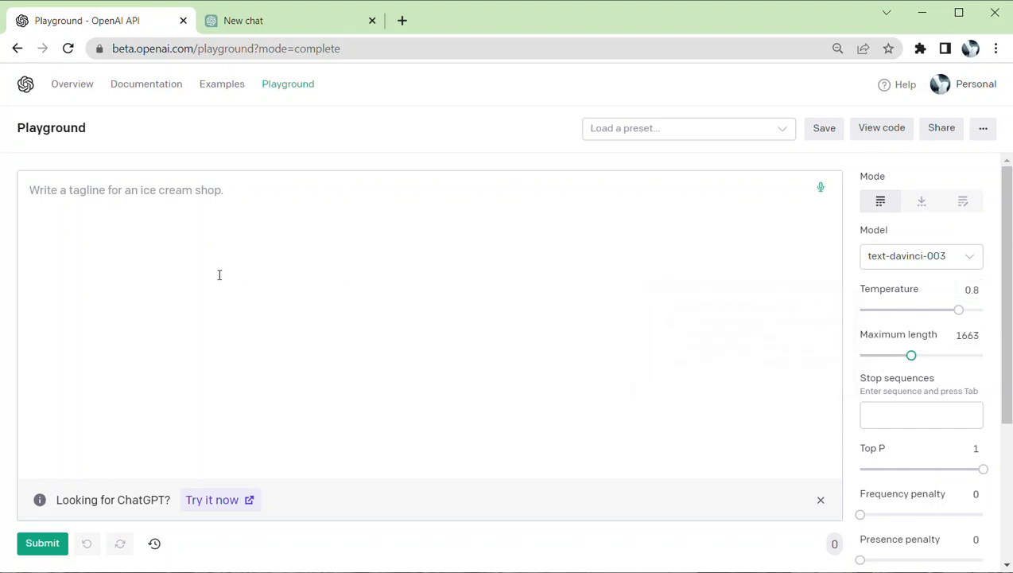
drag(912, 355, 991, 368)
drag(983, 356, 891, 358)
Step: Set both the frequency penalty and the presence penalty to 0.3, leaving Best of at 1
scroll(920, 376, down, 2)
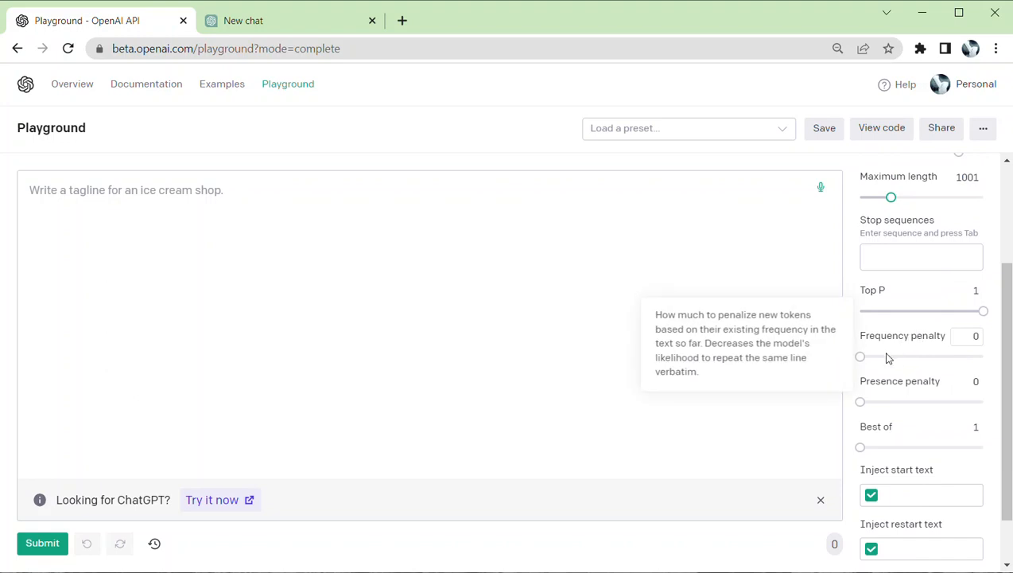
click(966, 337)
text(0.3)
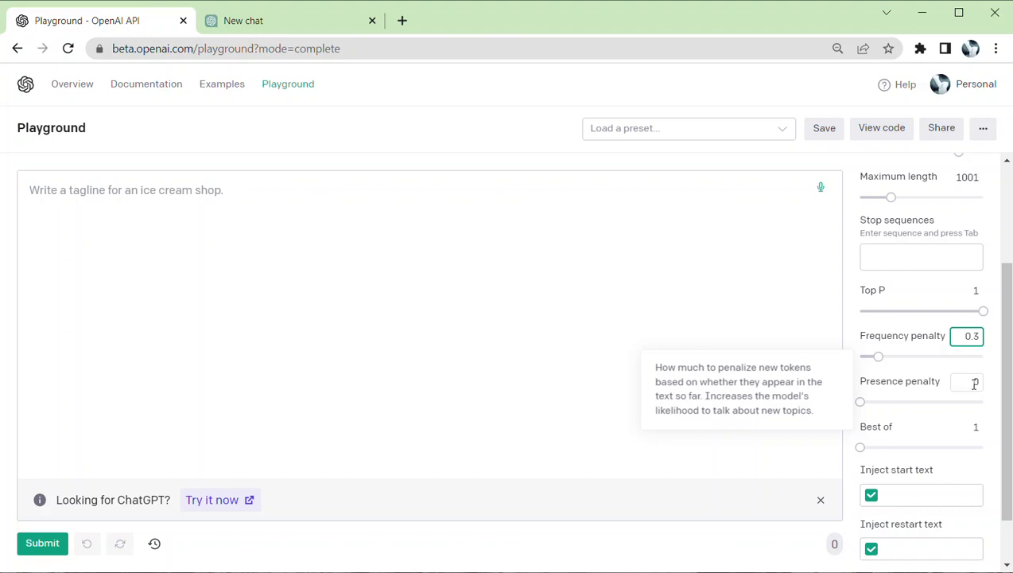
click(975, 384)
key(BackSpace)
text(0.3)
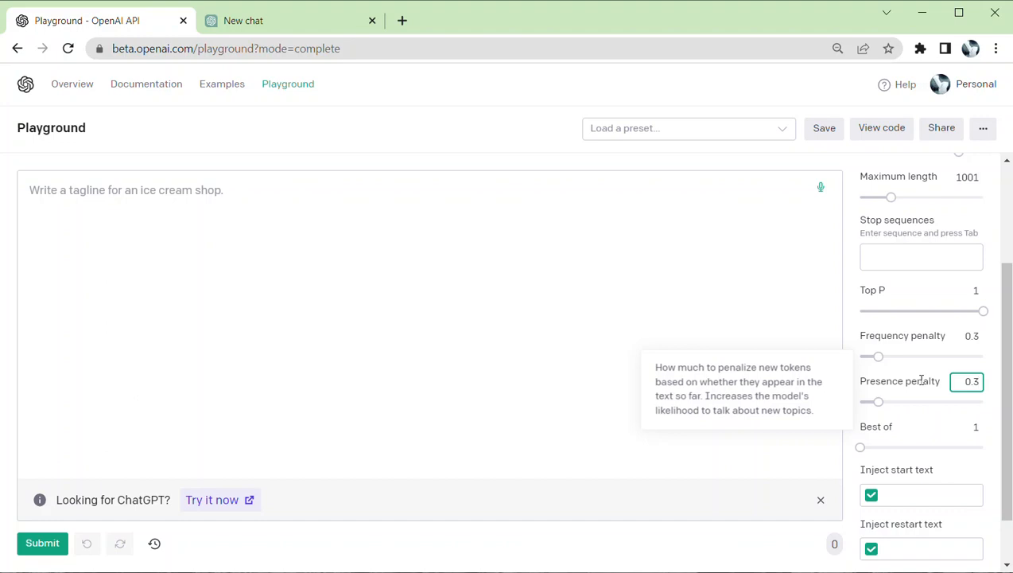
mouse_move(861, 447)
mouse_down()
mouse_move(876, 449)
mouse_move(842, 446)
mouse_up()
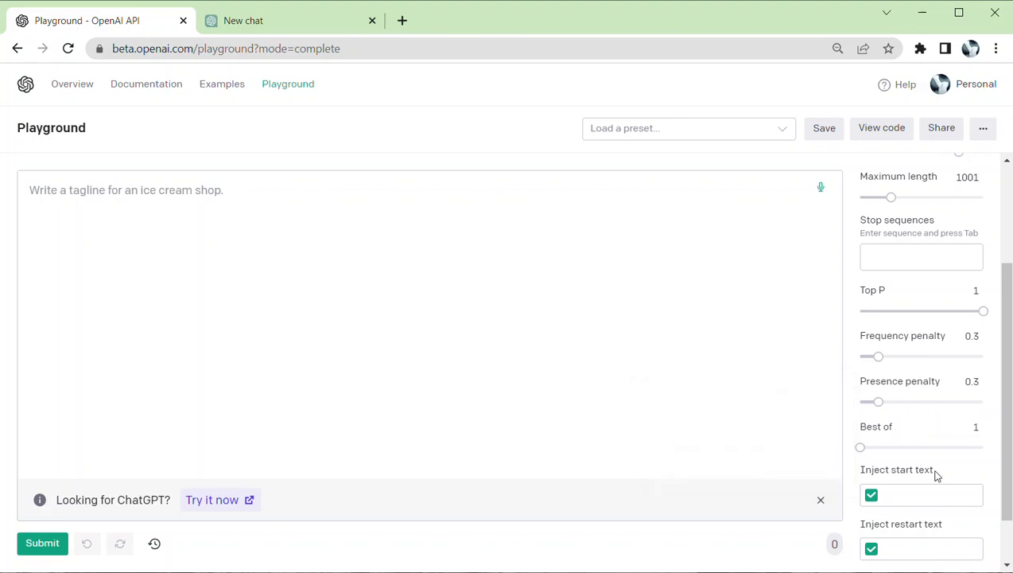
Step: Enter the topic "Batman is not a superhero" in the prompt, followed by a blank line
scroll(937, 474, down, 1)
click(104, 199)
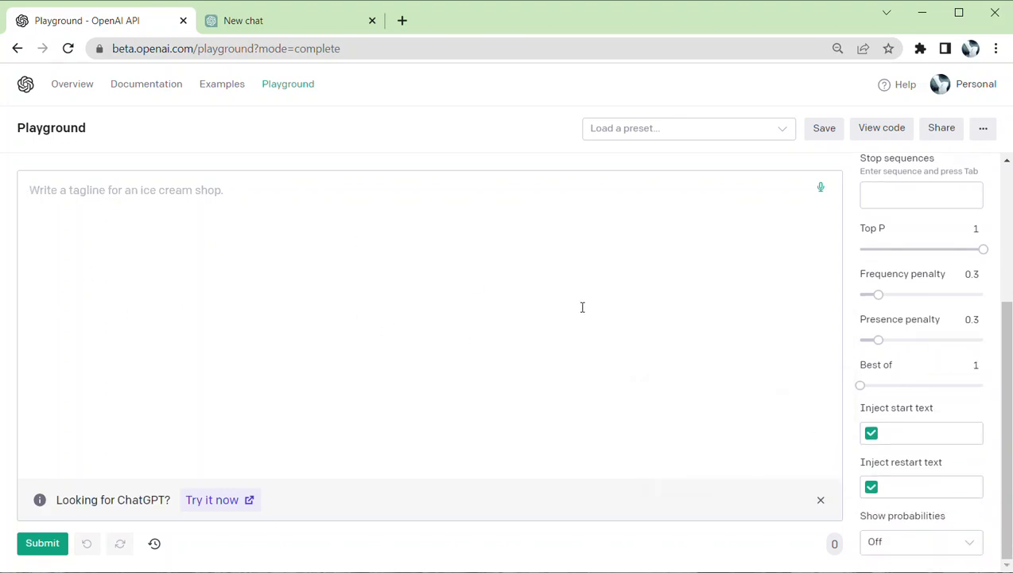
text(Ba)
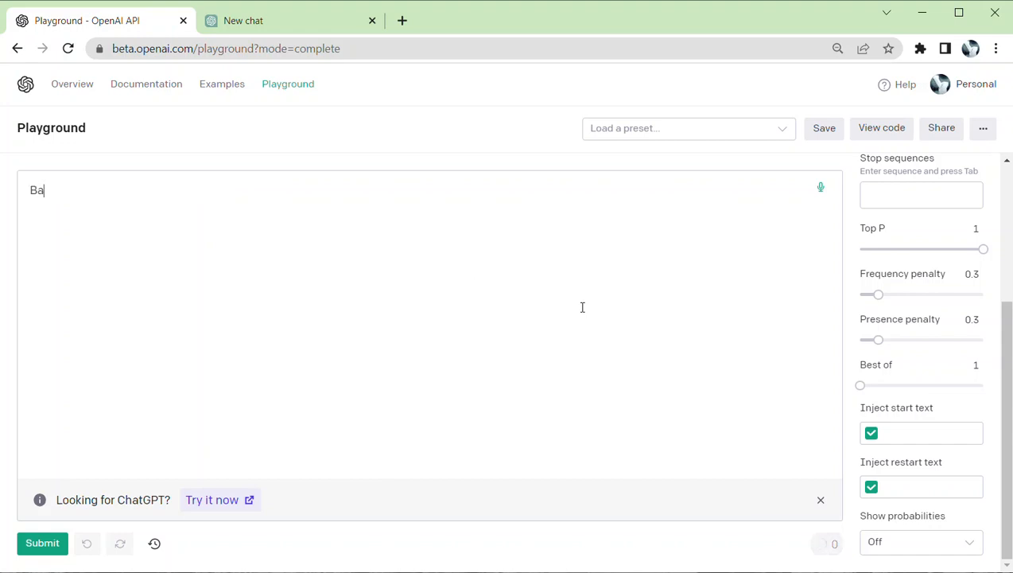
text(tman is not a su)
text(per)
text(heor)
key(BackSpace)
text(ro)
key(Return)
key(Return)
Step: Add the instruction "Write an outline supporting the topic above." below the topic and submit the prompt
text(Write)
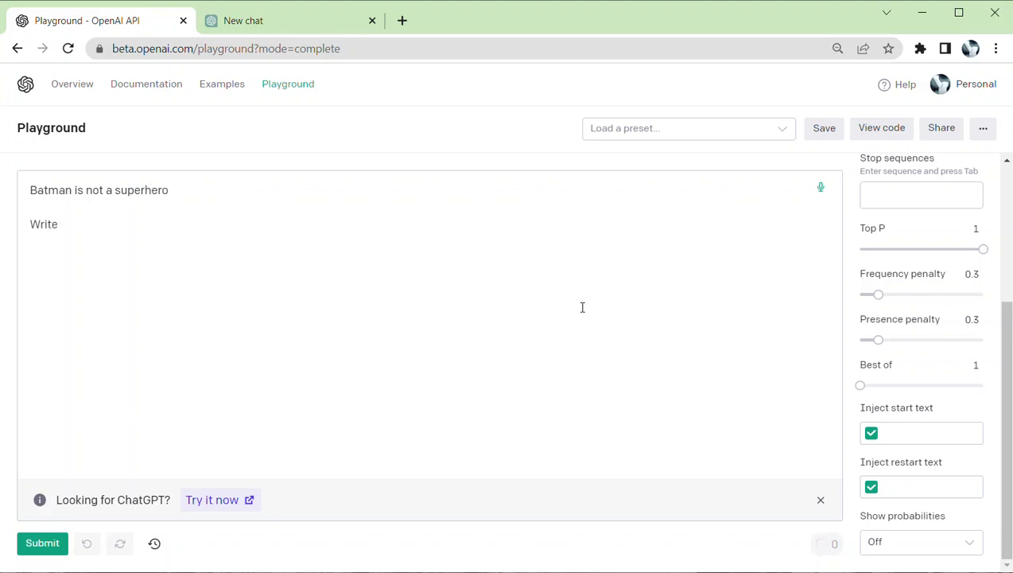
key(BackSpace)
key(BackSpace)
key(BackSpace)
text(te an outline supporting the topic a)
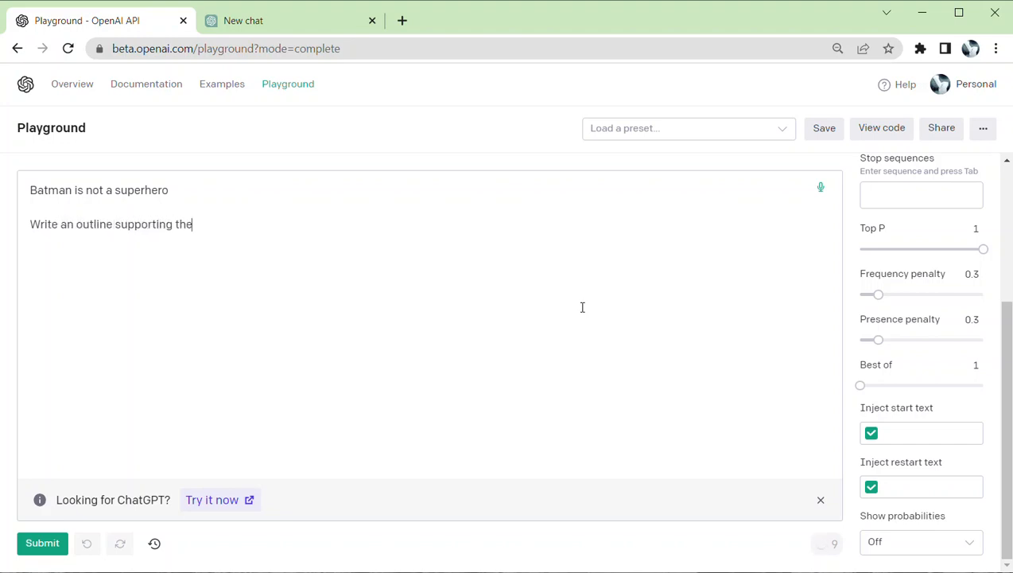
text(bove.)
key(ctrl+Return)
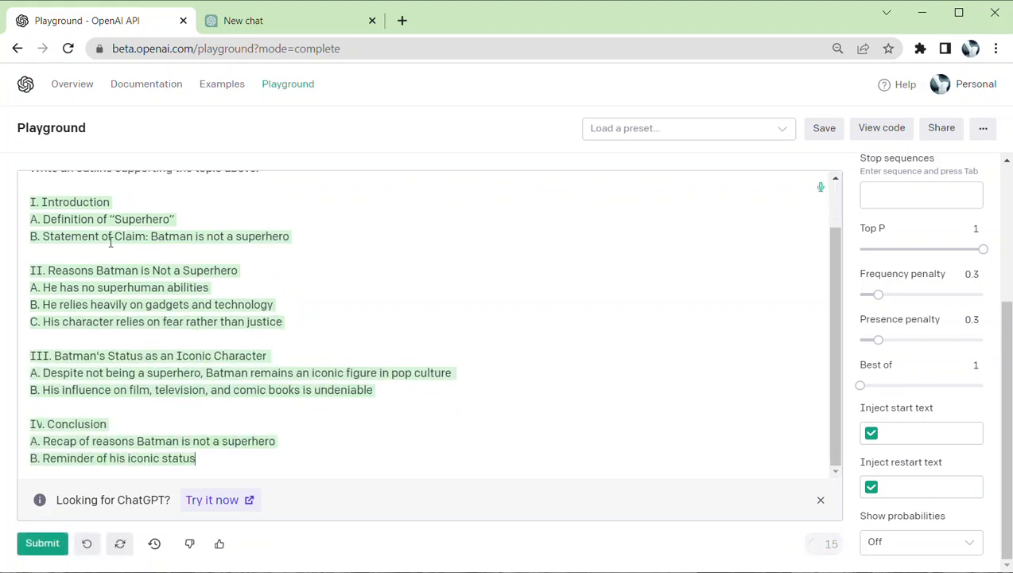
Step: Delete the outline instruction and the extra blank line between the topic and the generated outline
scroll(147, 237, up, 1)
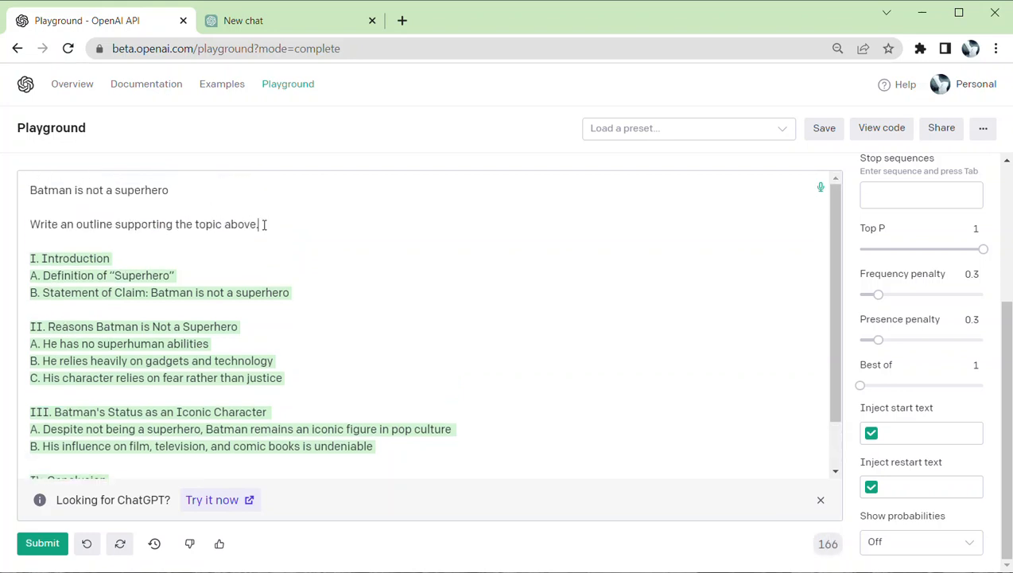
drag(266, 224, 22, 231)
key(BackSpace)
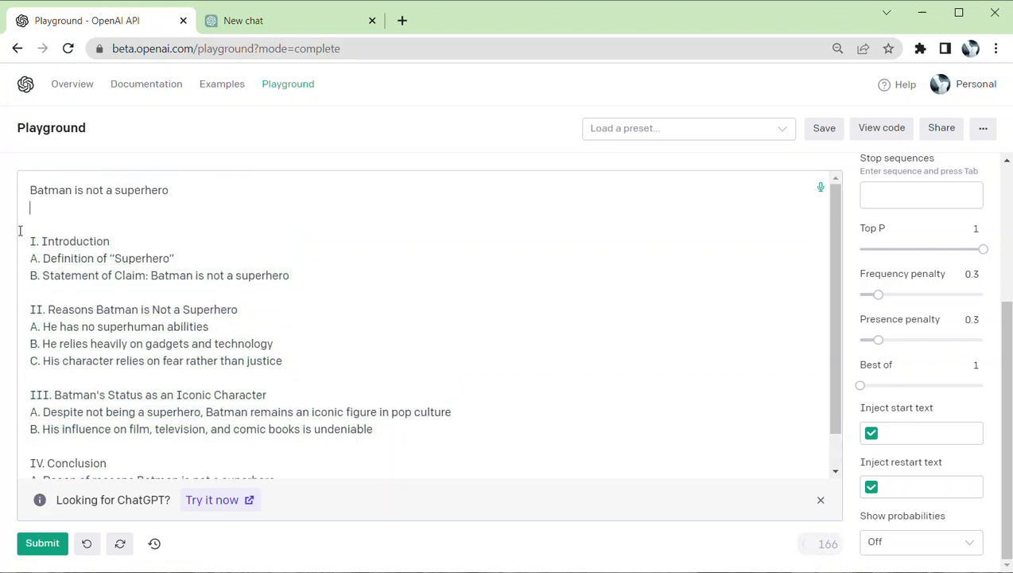
key(Delete)
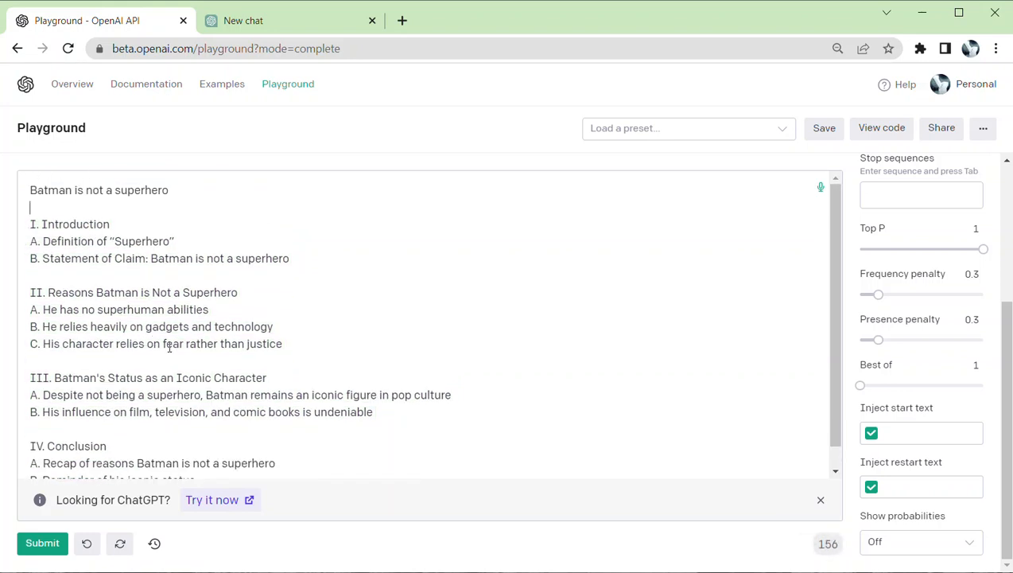
Step: Add the instruction "Write a blog based on the outline above" after a blank line at the end of the outline
scroll(171, 348, down, 1)
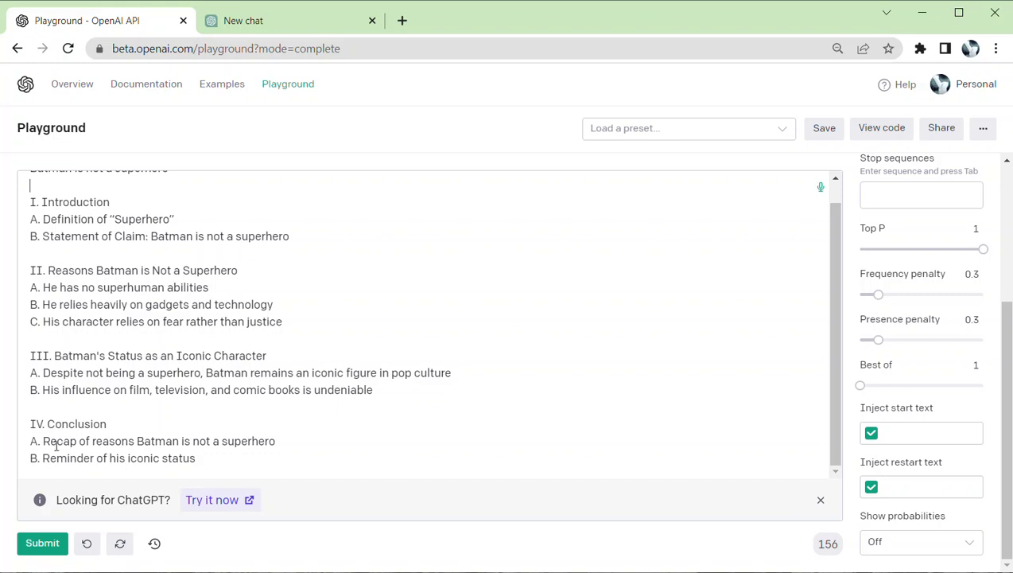
click(196, 458)
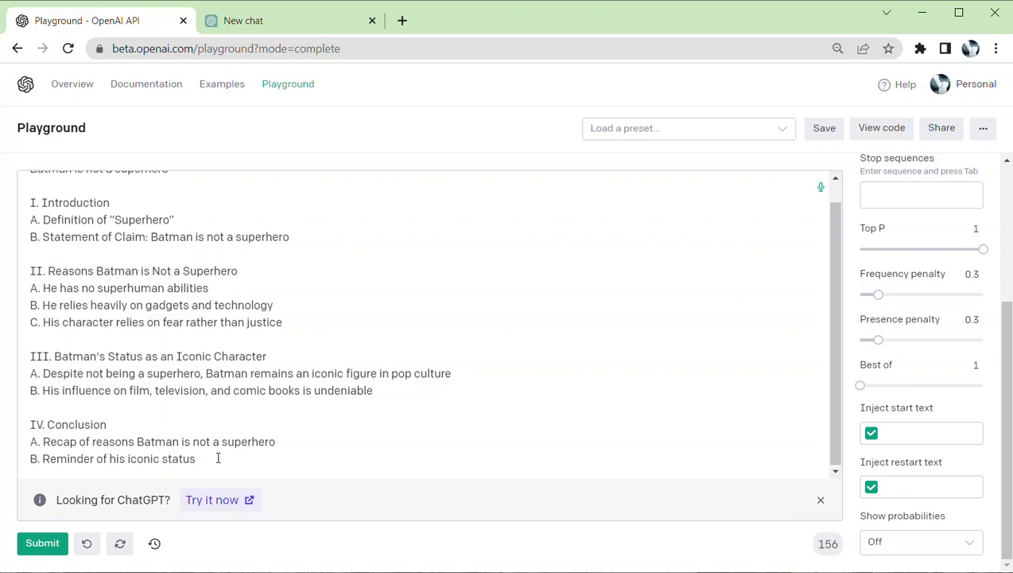
key(Return)
key(Return)
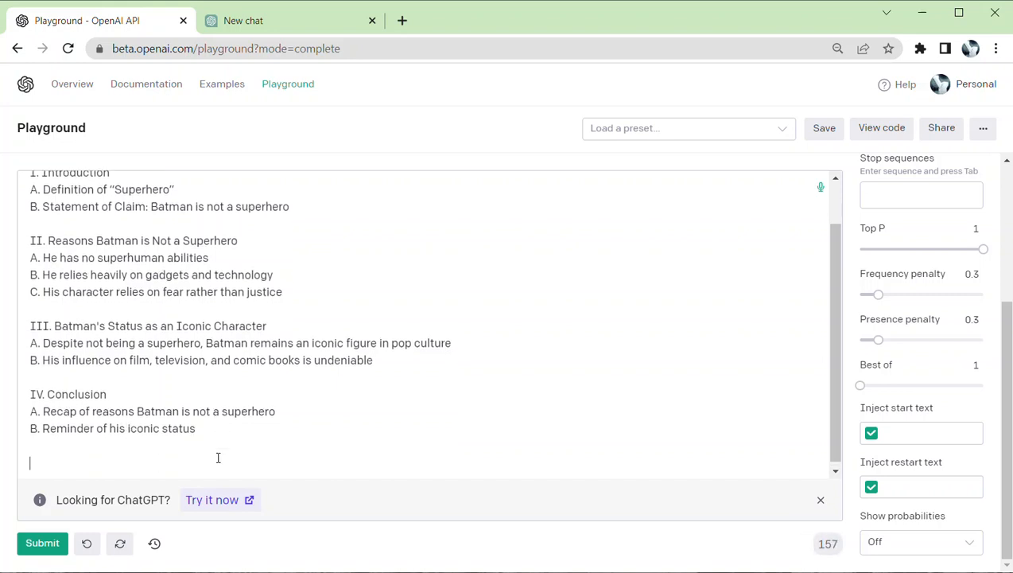
text(Write a blog)
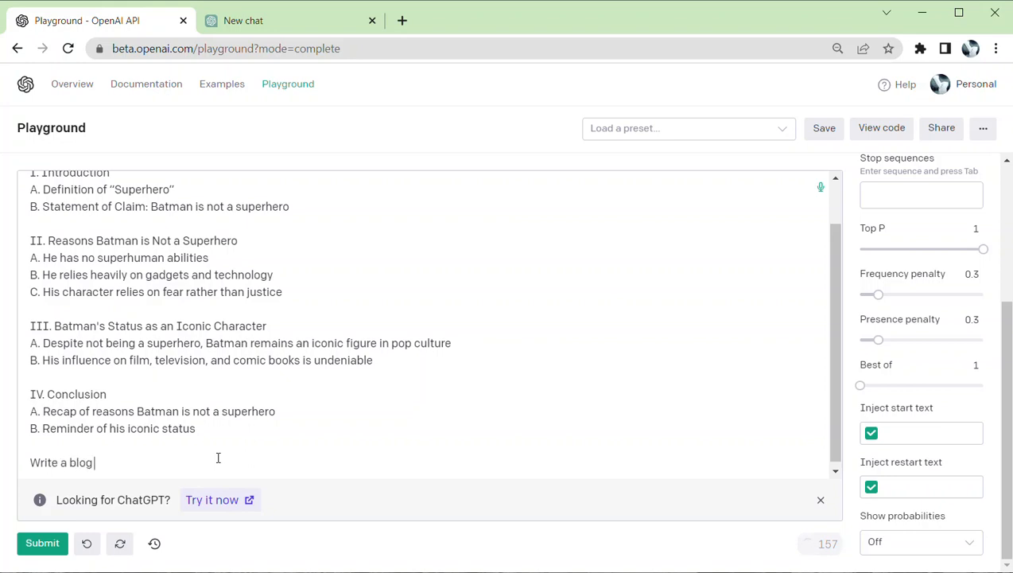
text( based on the outl)
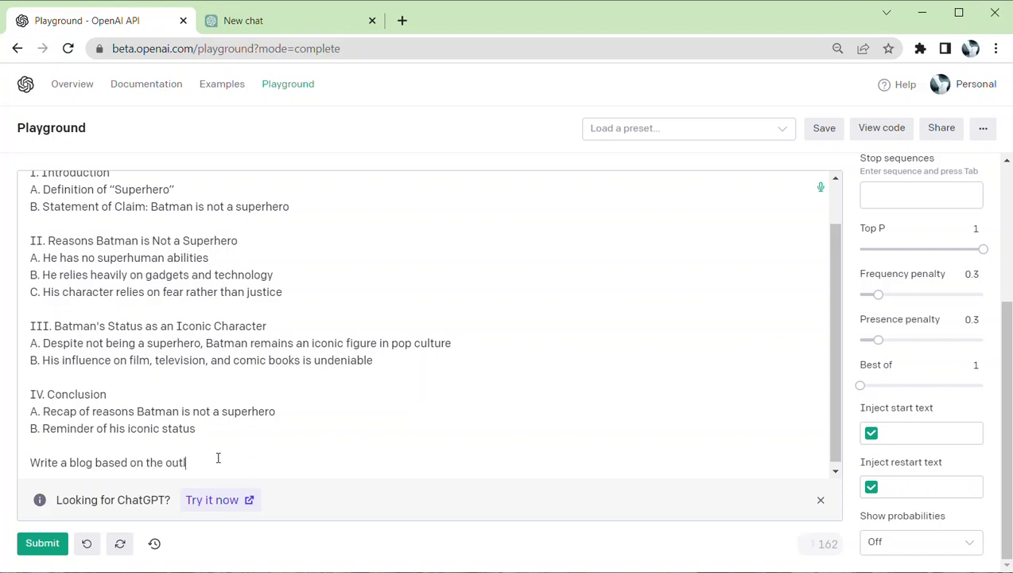
text(ine above)
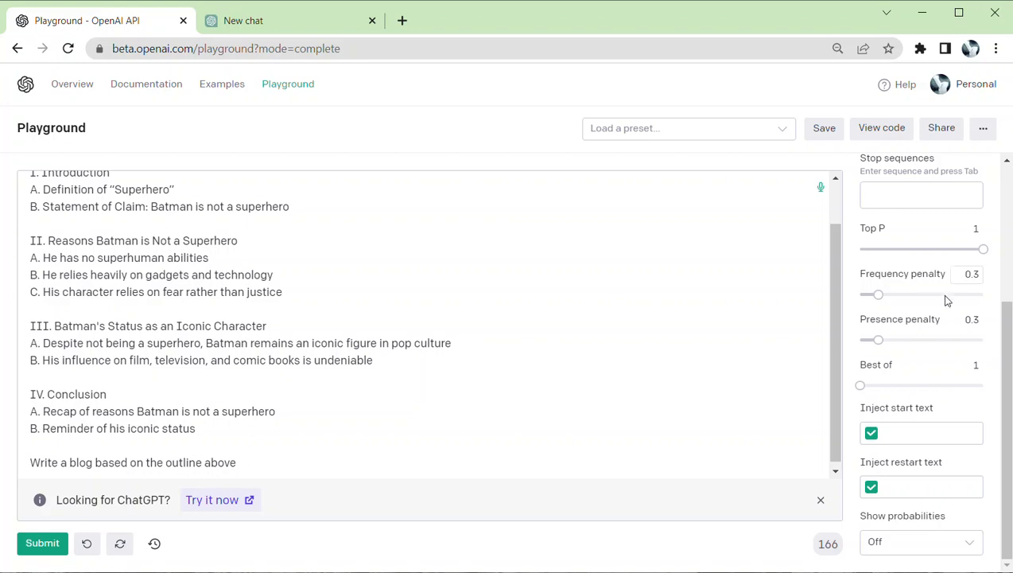
Step: Raise the maximum length to 1970 and submit the blog prompt
scroll(948, 288, up, 3)
drag(891, 294, 921, 294)
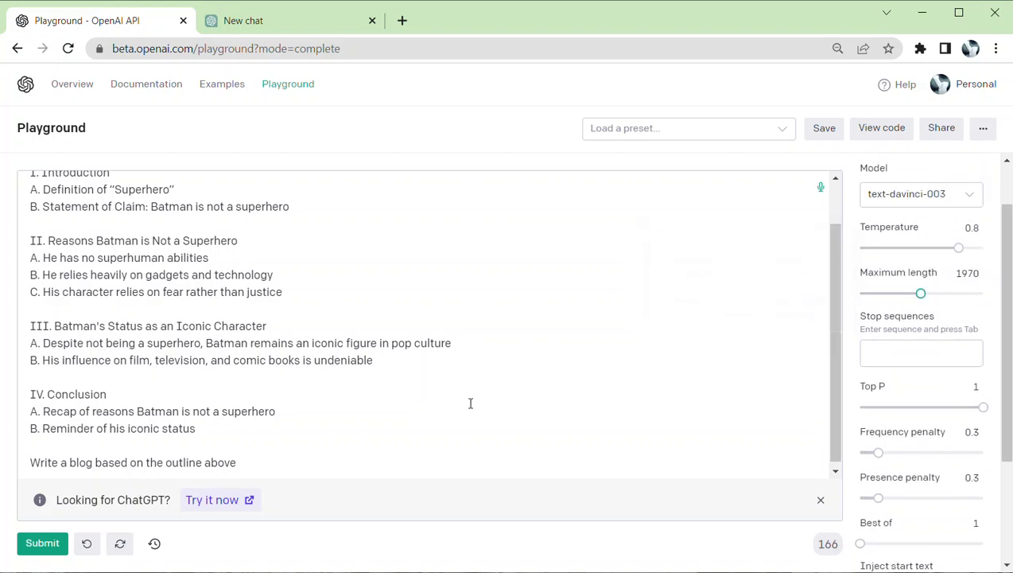
scroll(470, 403, down, 1)
click(42, 543)
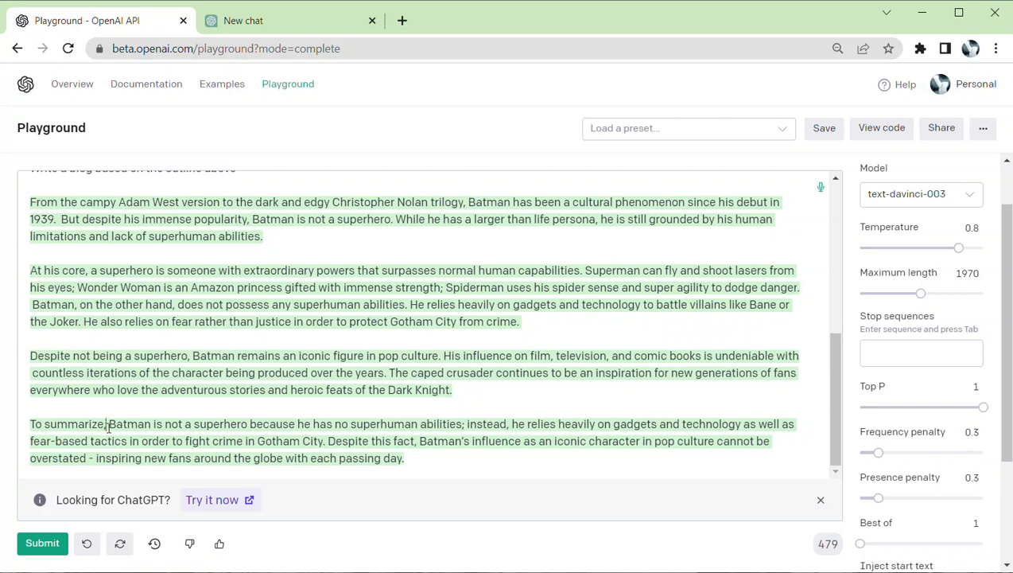
Step: Clear the entire prompt, including the outline and the generated blog text
drag(109, 424, 30, 425)
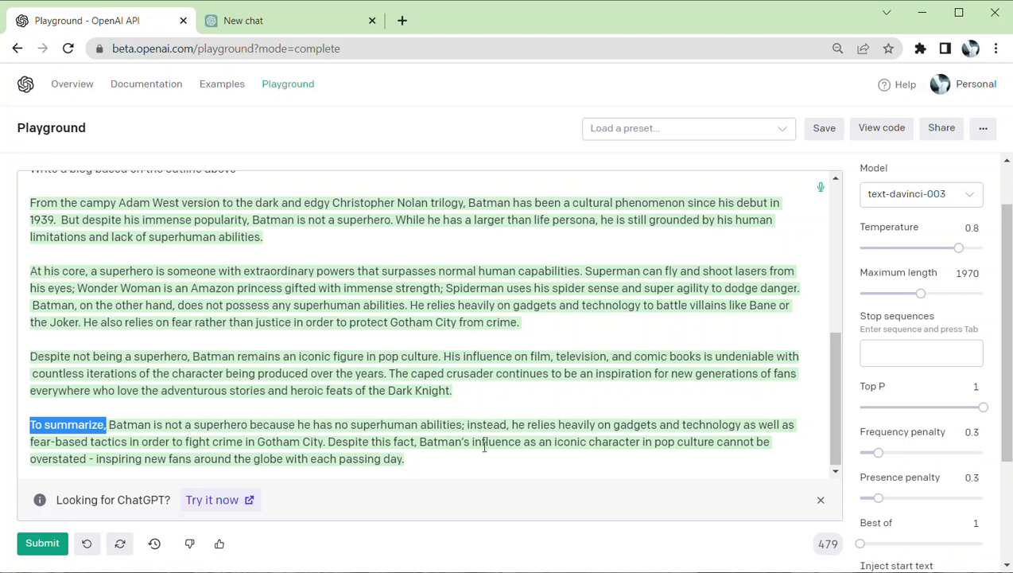
drag(475, 462, 20, 177)
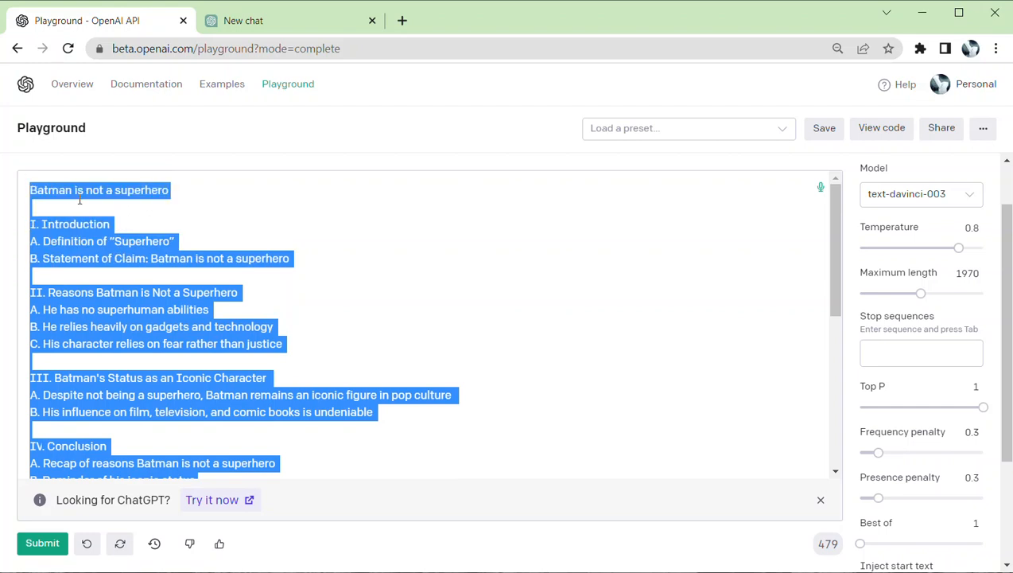
key(BackSpace)
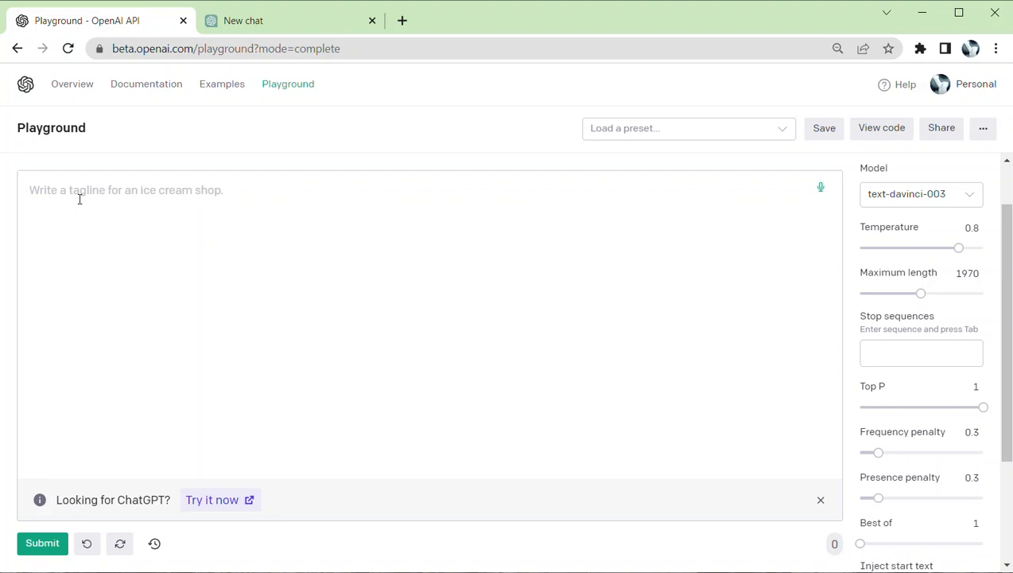
Step: Enter the prompt "You are Donald Trump. You are stuck in marlago in a chatroom talking to fans. Respond to fans as if you were the former president."
text(You are D)
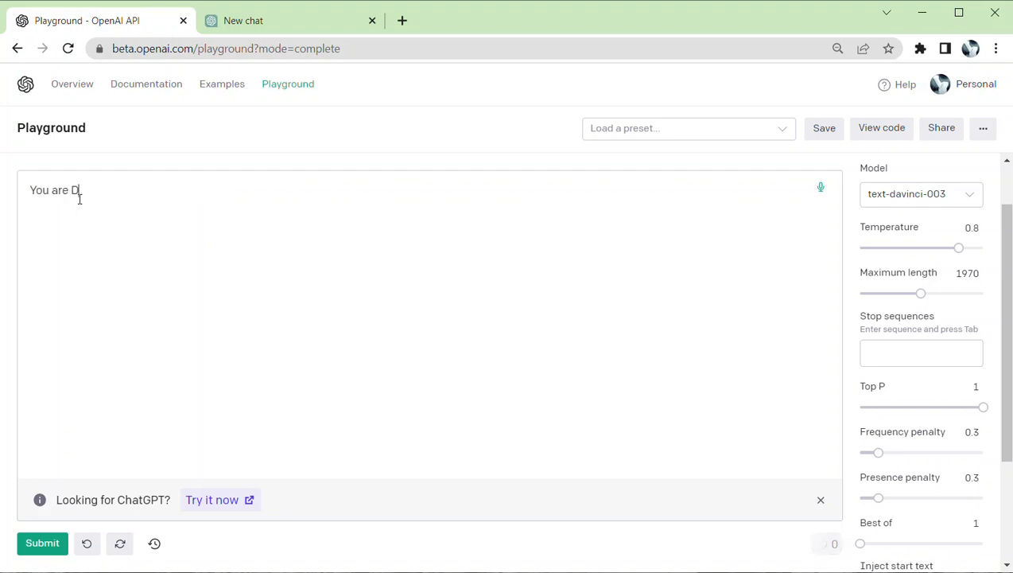
text(onald Trump. You are stuck in mar)
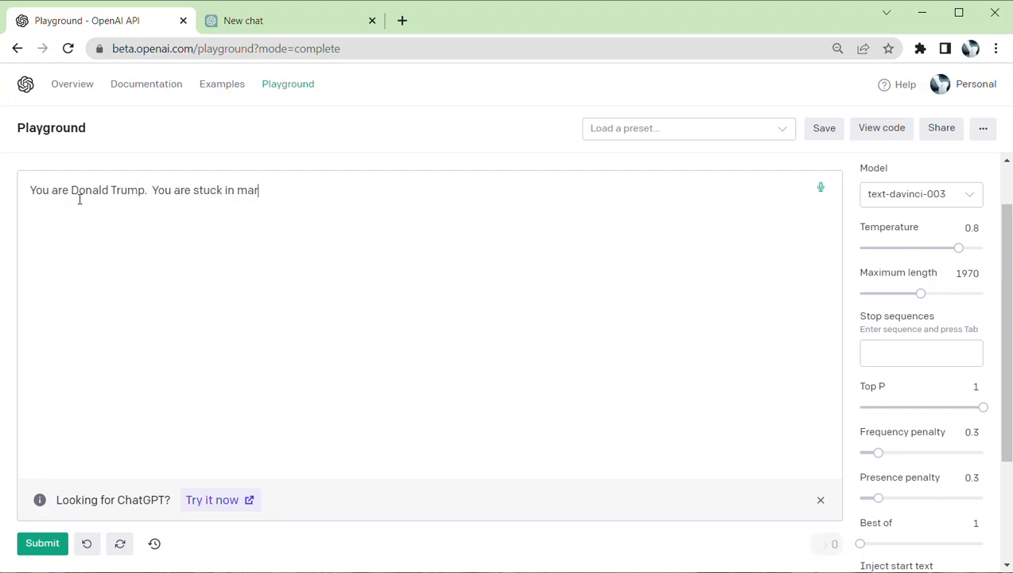
text(lago in a chatroom tal)
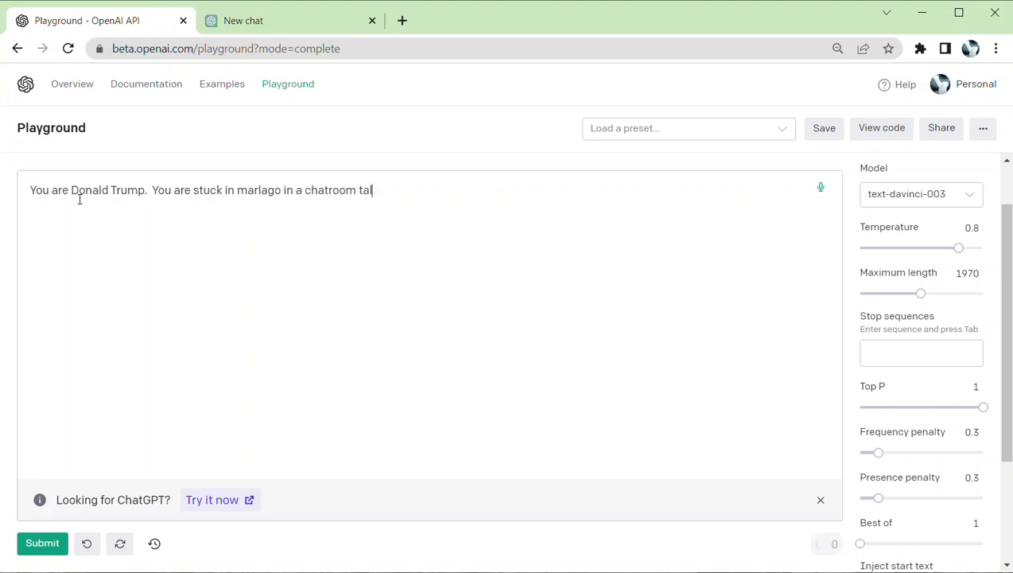
text(king to fans. Respond to )
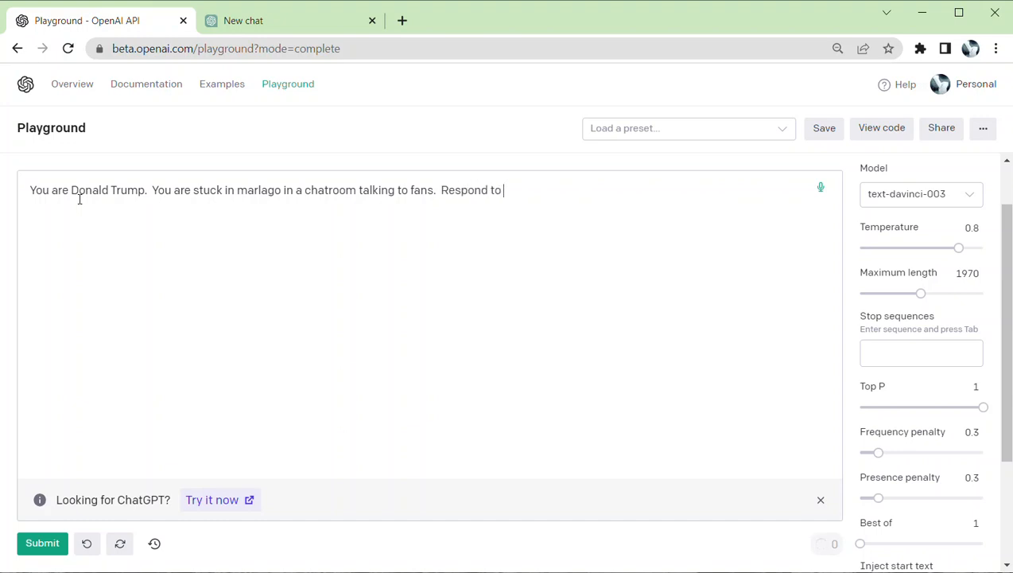
text(fans as if you were the for)
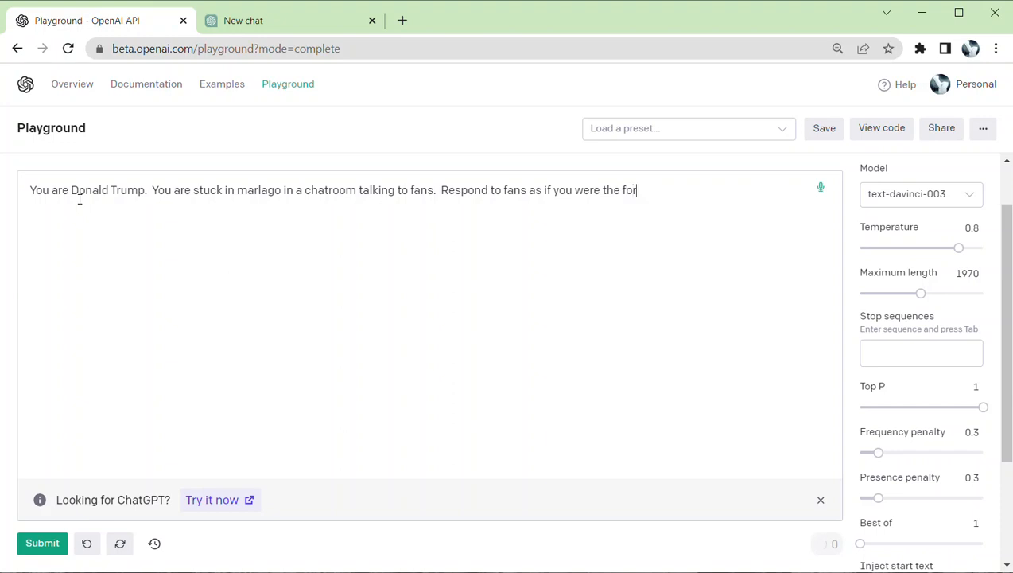
text(mer preseident)
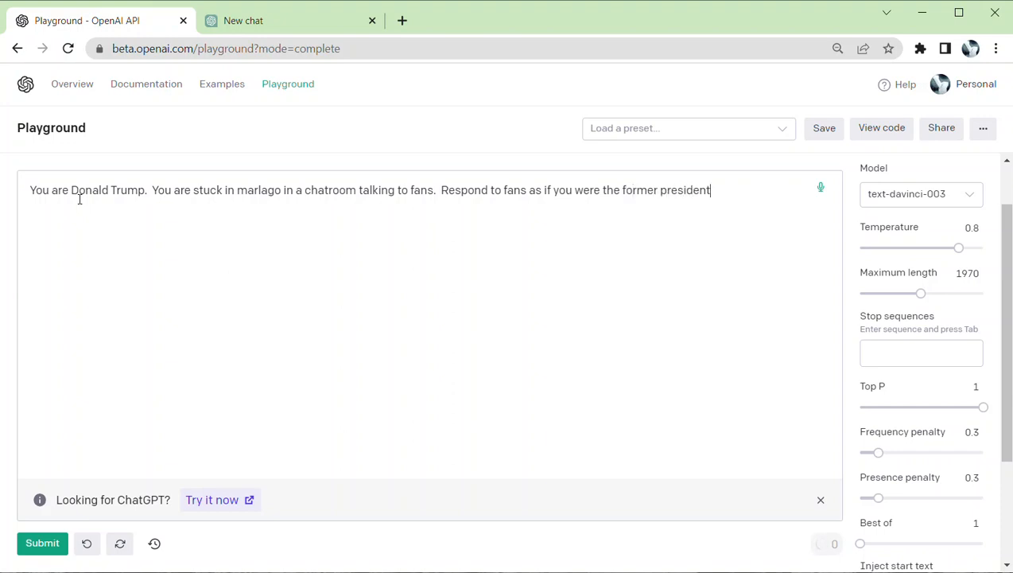
text(.)
Step: Add the message "Hello" after a blank line below the role instruction and submit the prompt
key(Return)
key(Return)
text(Hello)
key(ctrl+Return)
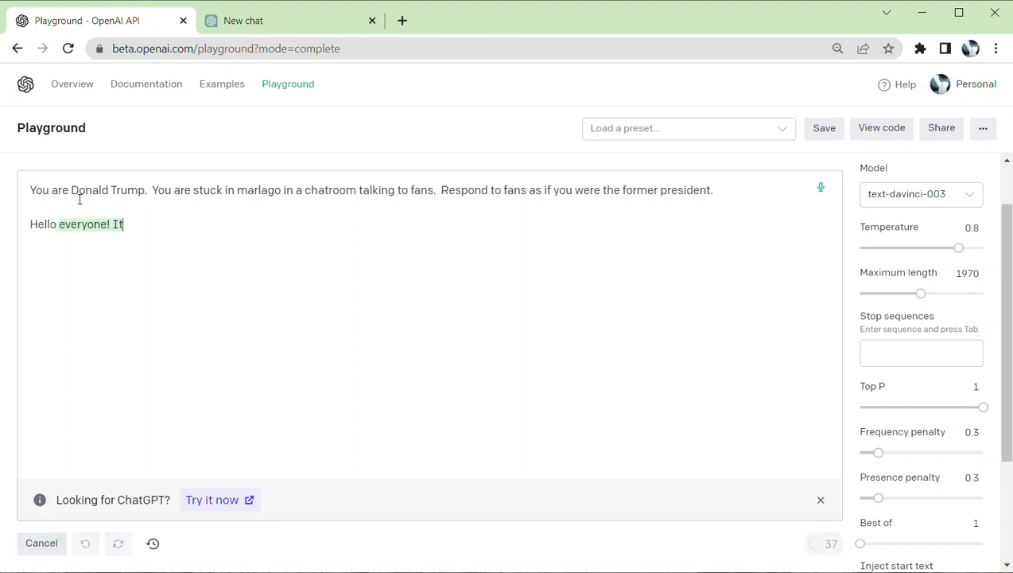
Step: Delete the generated text following "Hello", end the greeting with a period and resubmit the prompt
drag(151, 242, 56, 224)
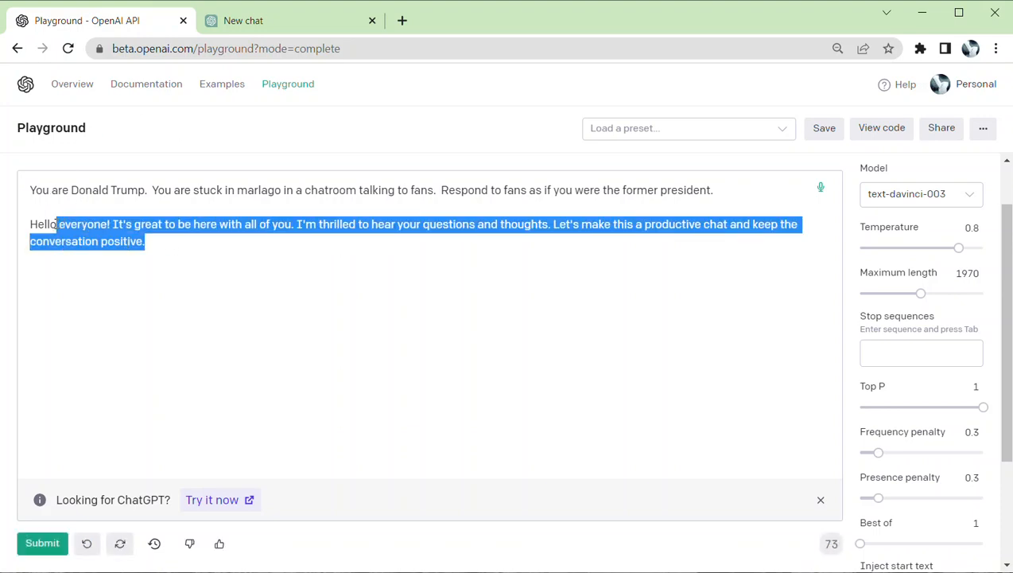
key(BackSpace)
text(.)
key(ctrl+Return)
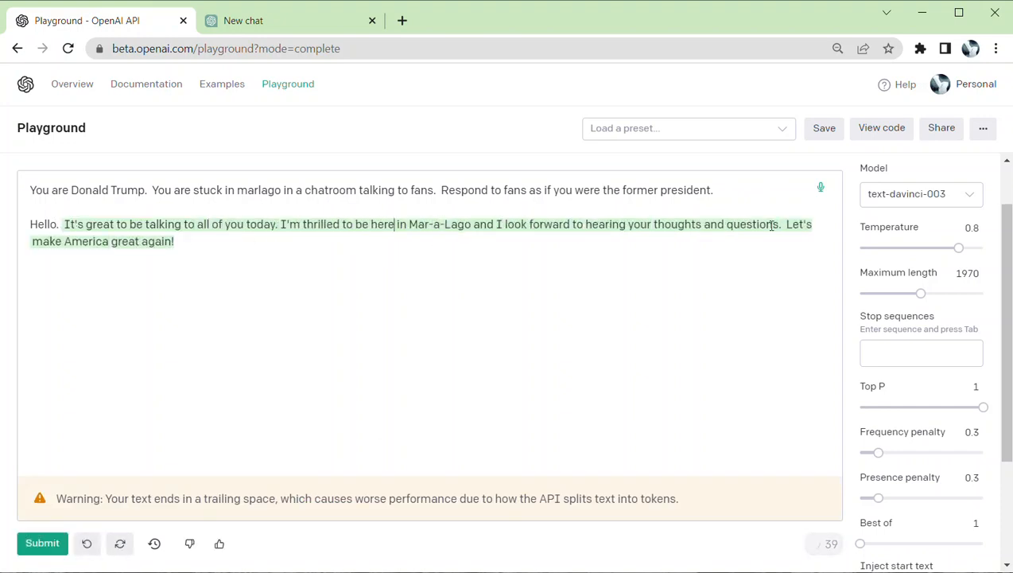
Step: Remove the generated text after "Hello.", insert the line "User says:" above the greeting and submit the prompt again
drag(242, 246, 62, 226)
key(BackSpace)
click(40, 208)
key(Return)
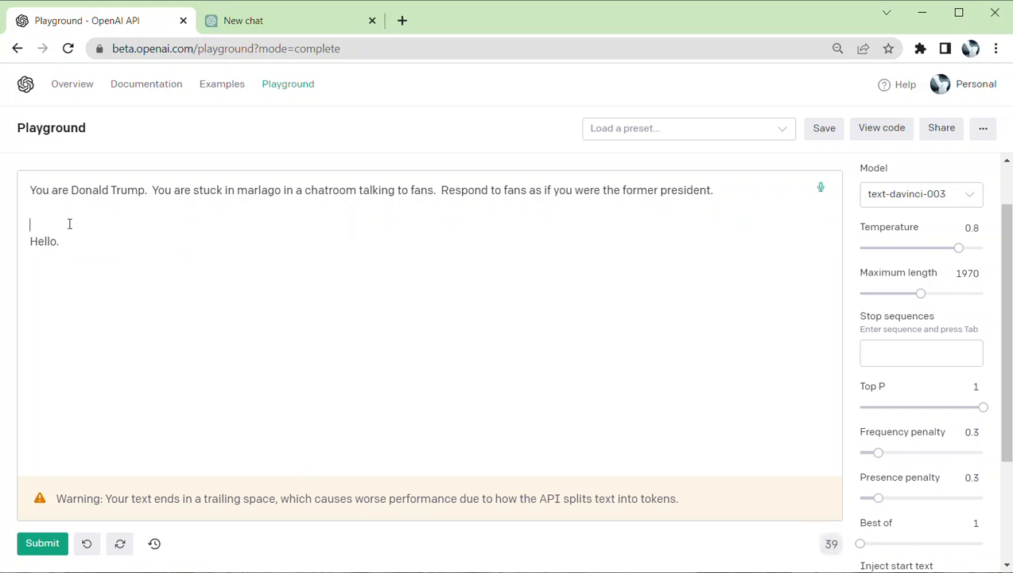
text(User)
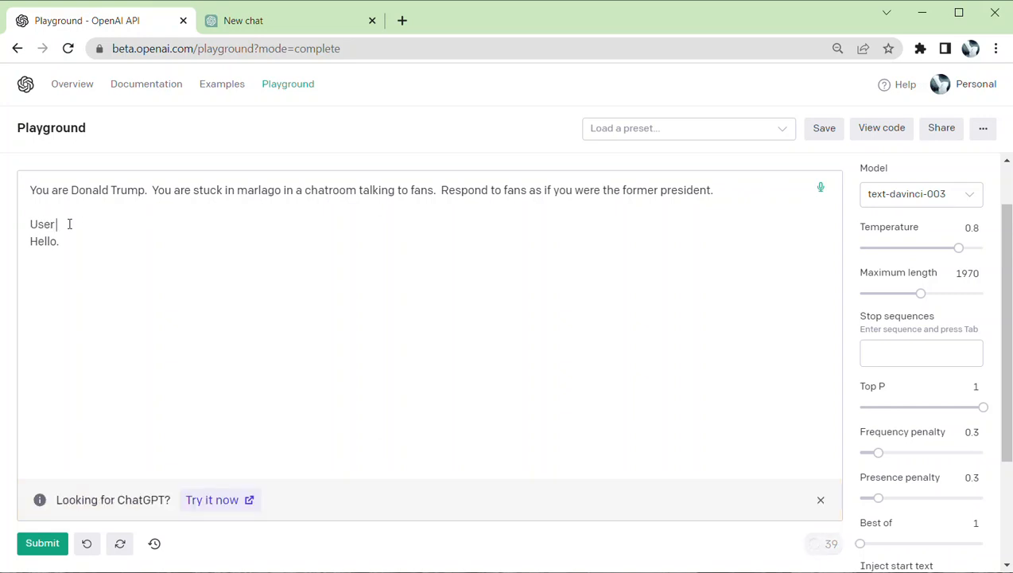
text( says:)
key(ctrl+Return)
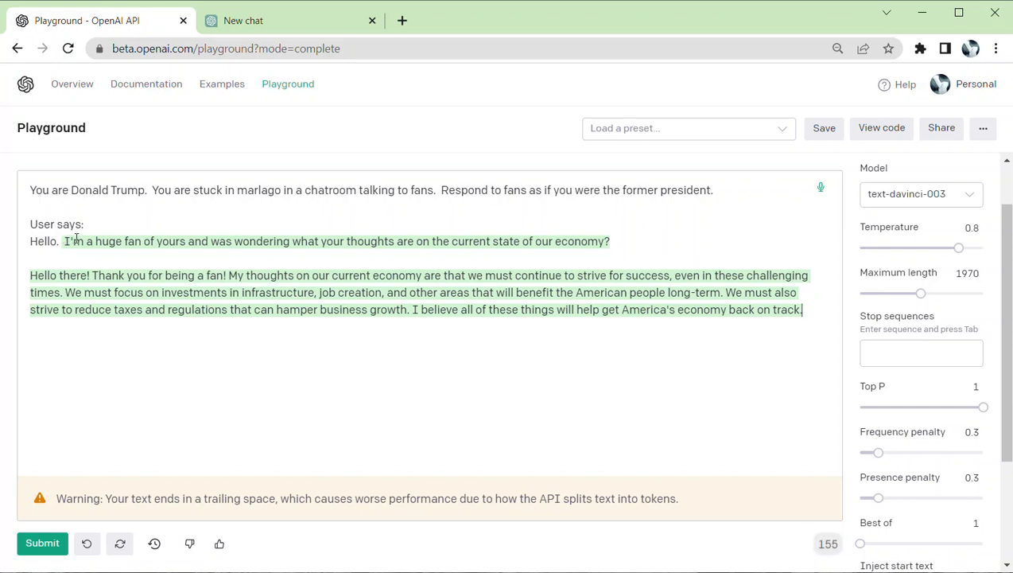
Step: Add the follow-up question "Thats fantastic do you think you will win in 2024?" below the generated economy reply and submit it
drag(63, 244, 675, 245)
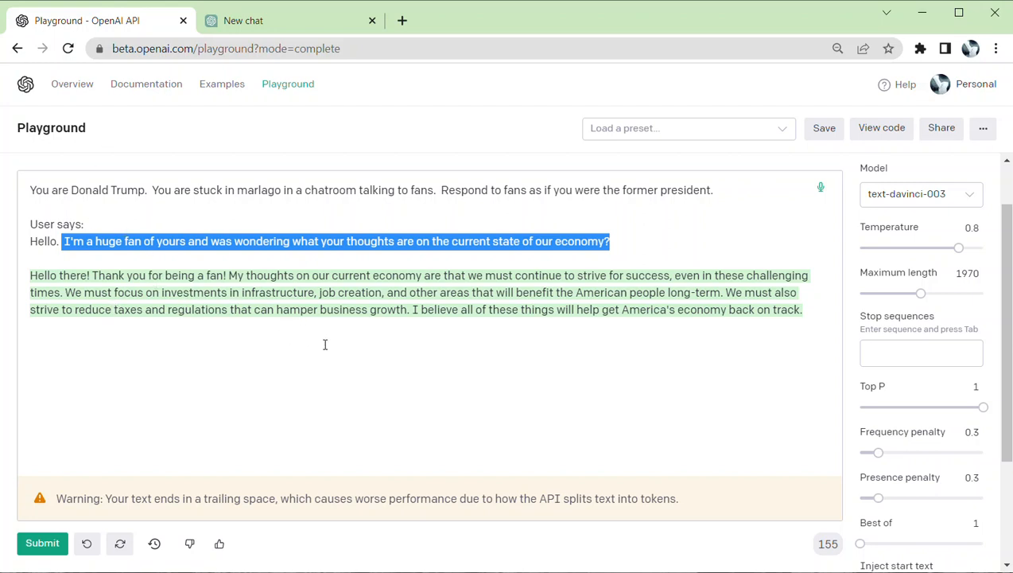
click(835, 316)
key(Return)
text(Thats fanta)
text(stic do you th)
text(ink you will)
text( win in 202)
text(5)
text(4?)
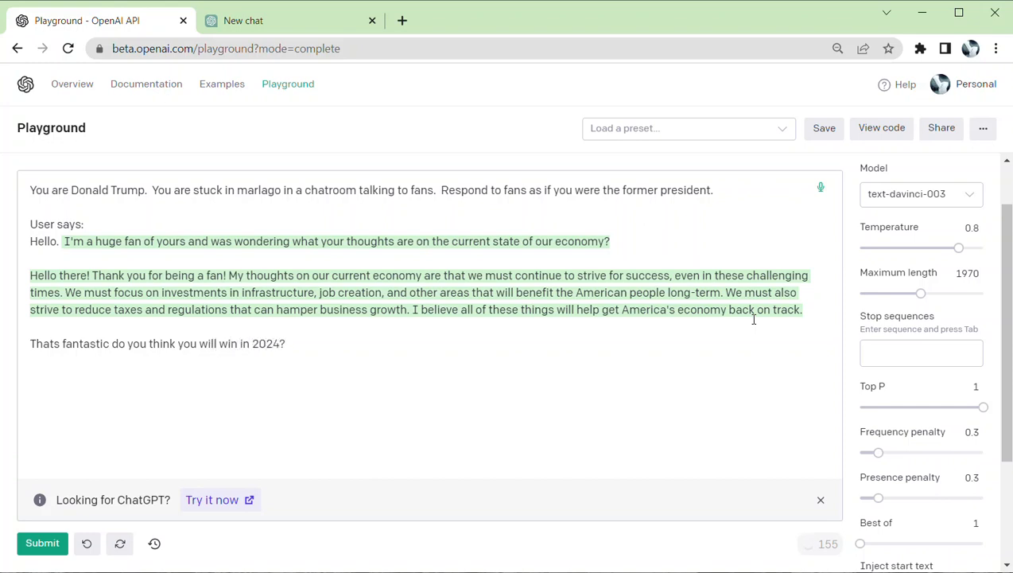
key(ctrl+Return)
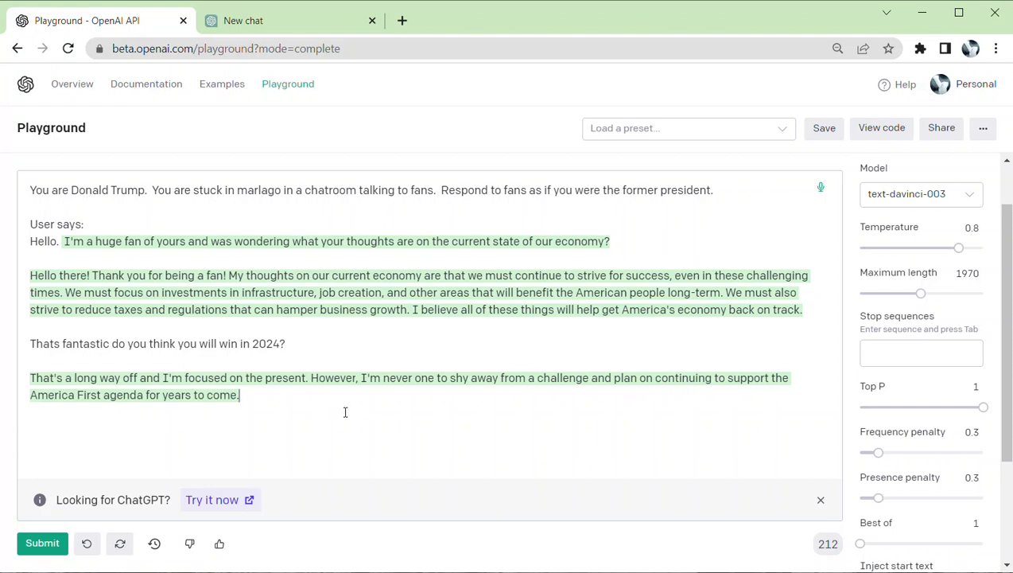
Step: Clear the entire chatroom role-play conversation from the prompt
key(ctrl+a)
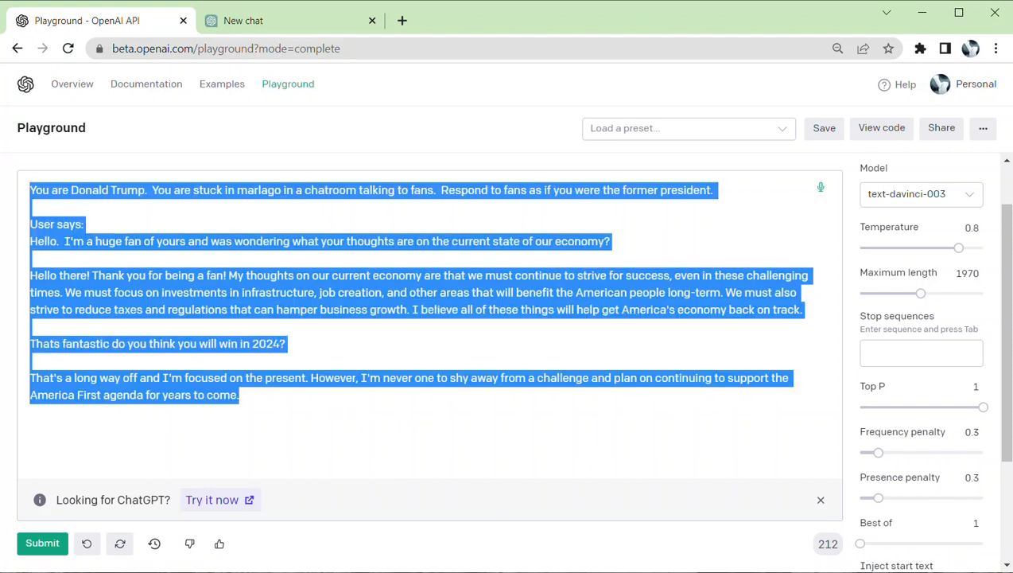
key(BackSpace)
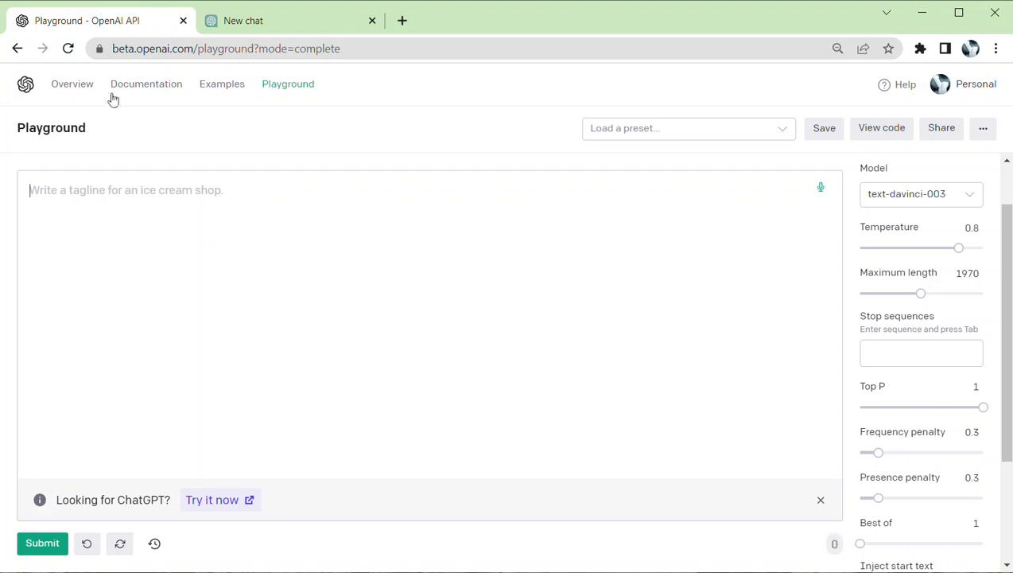